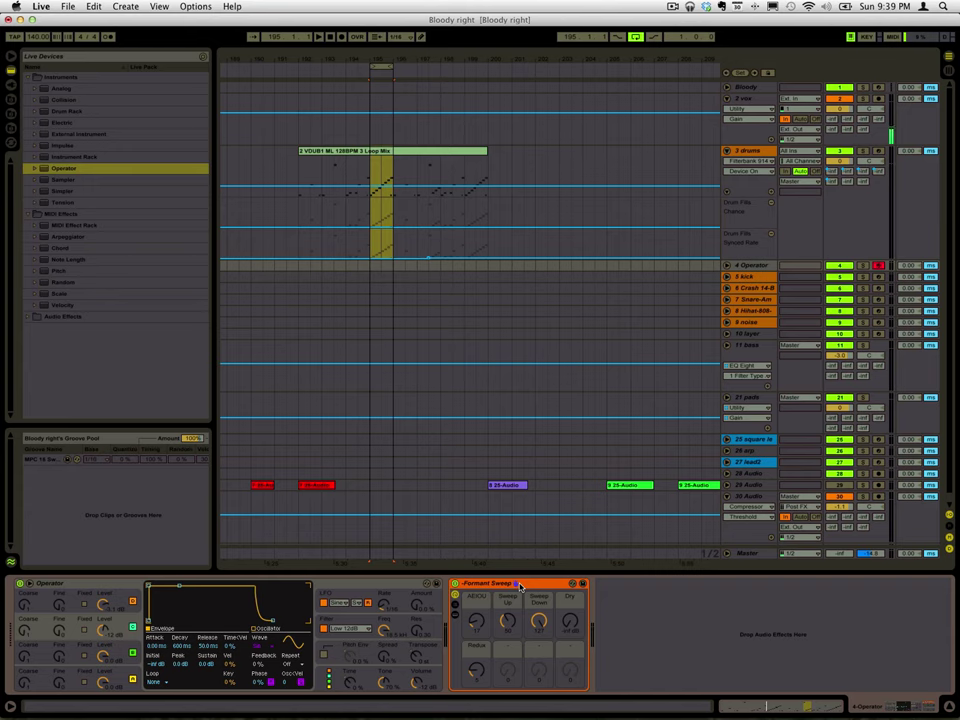
- Expand the Audio Effects library to EQ Eight's Formant folder and review the Singing and Vocal presets
left_click(50, 335)
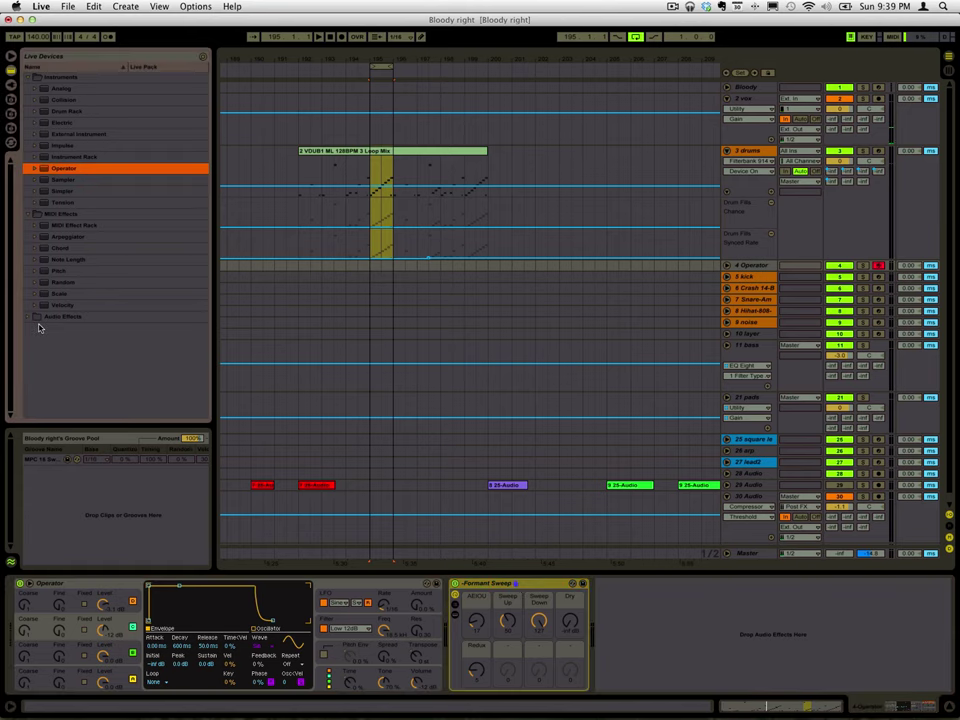
left_click(27, 318)
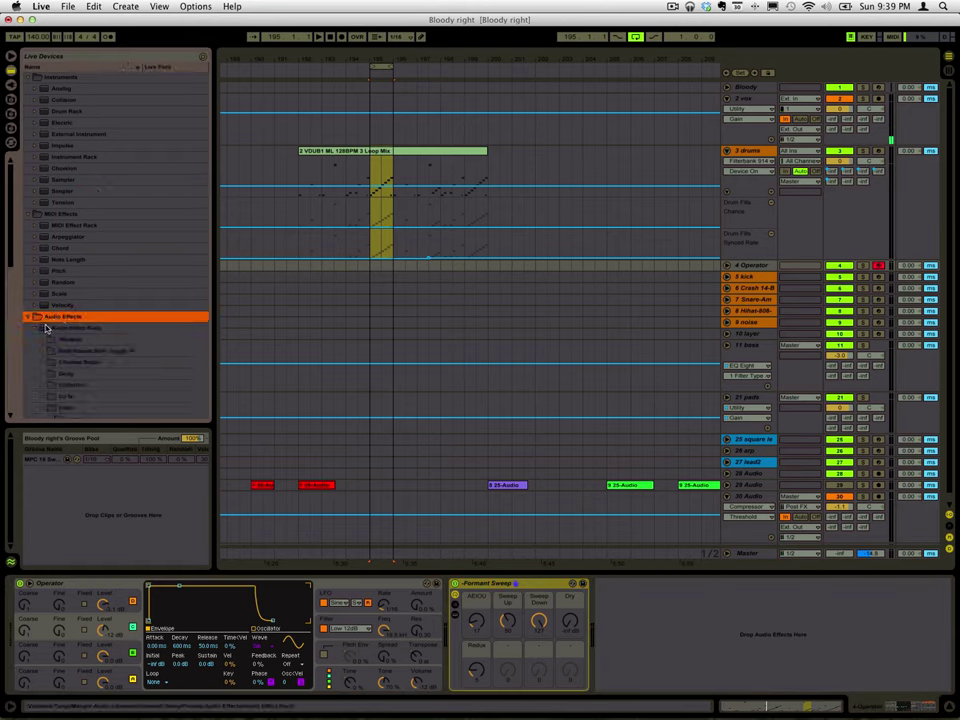
scroll(80, 318, "down", 10)
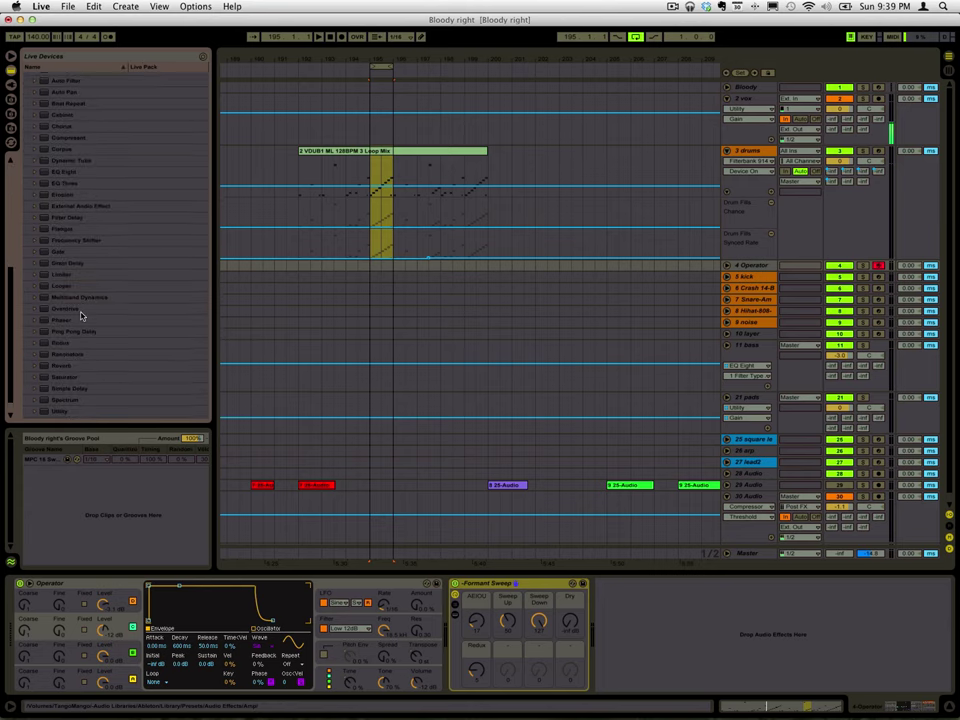
left_click(36, 172)
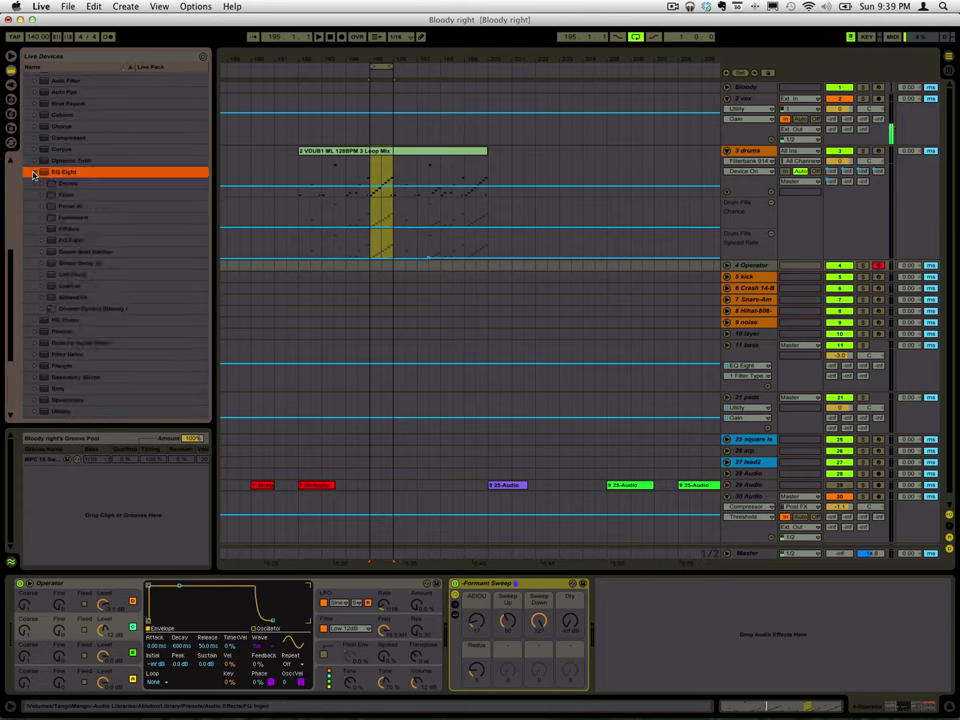
left_click(66, 206)
left_click(42, 206)
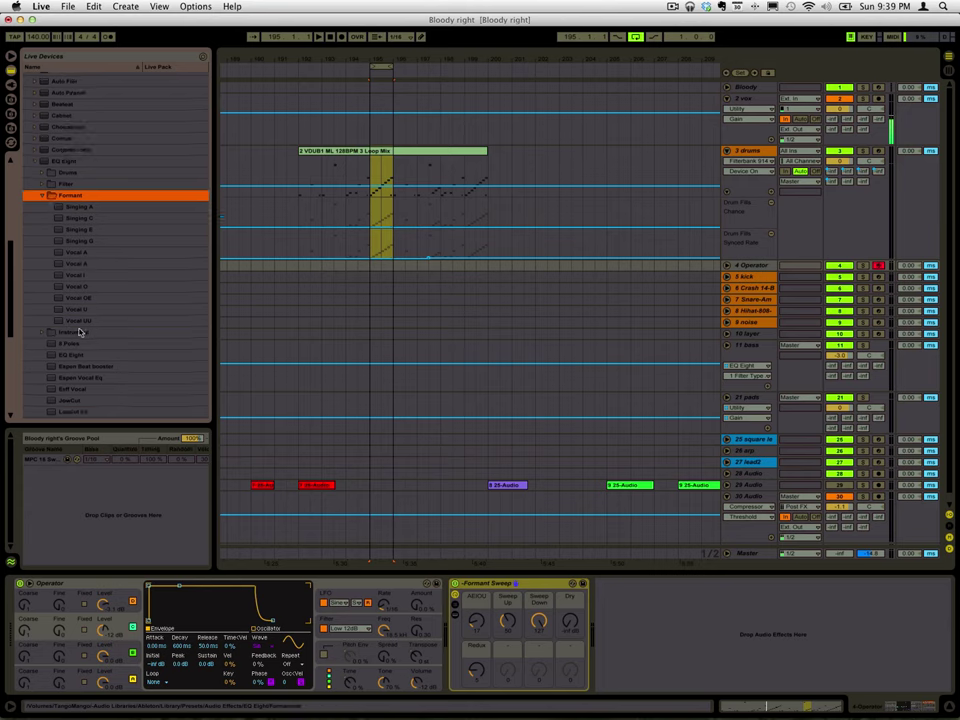
left_click(78, 320)
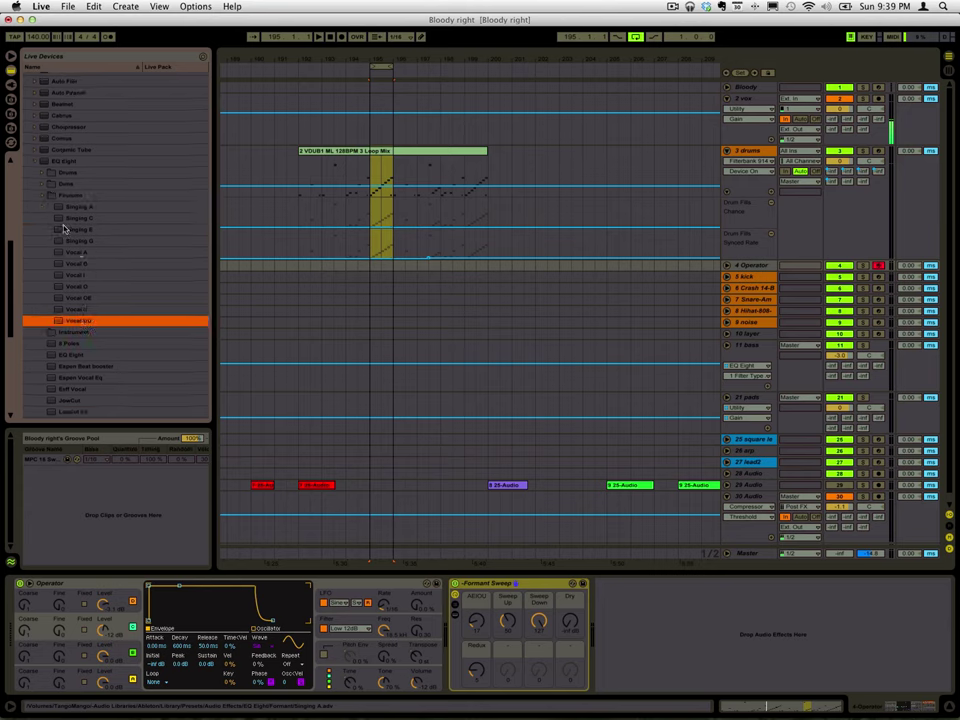
left_click(44, 200)
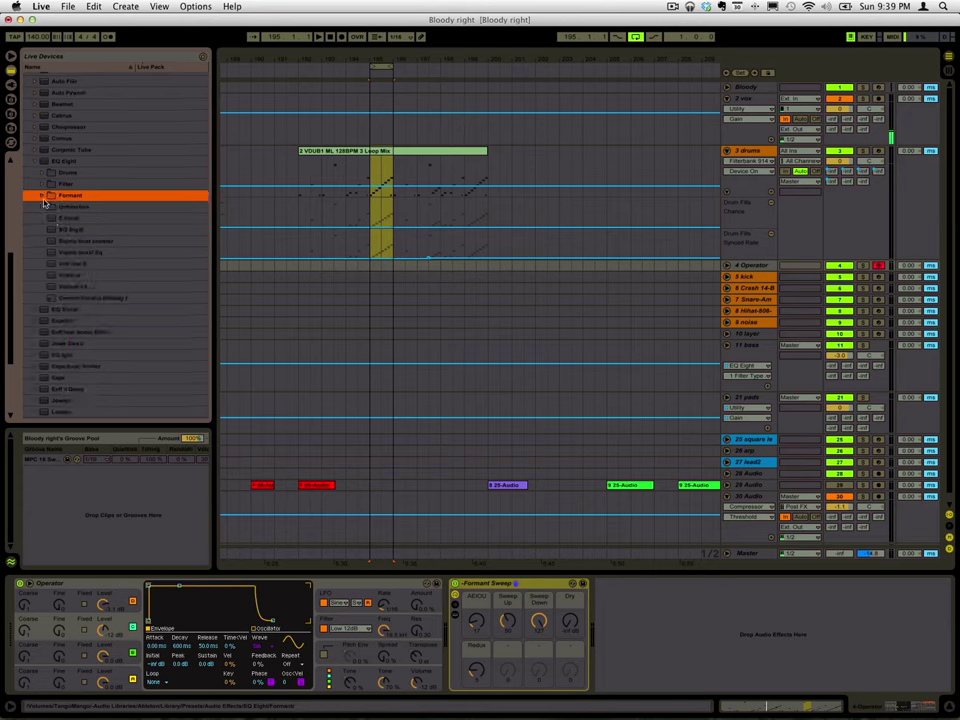
left_click(43, 196)
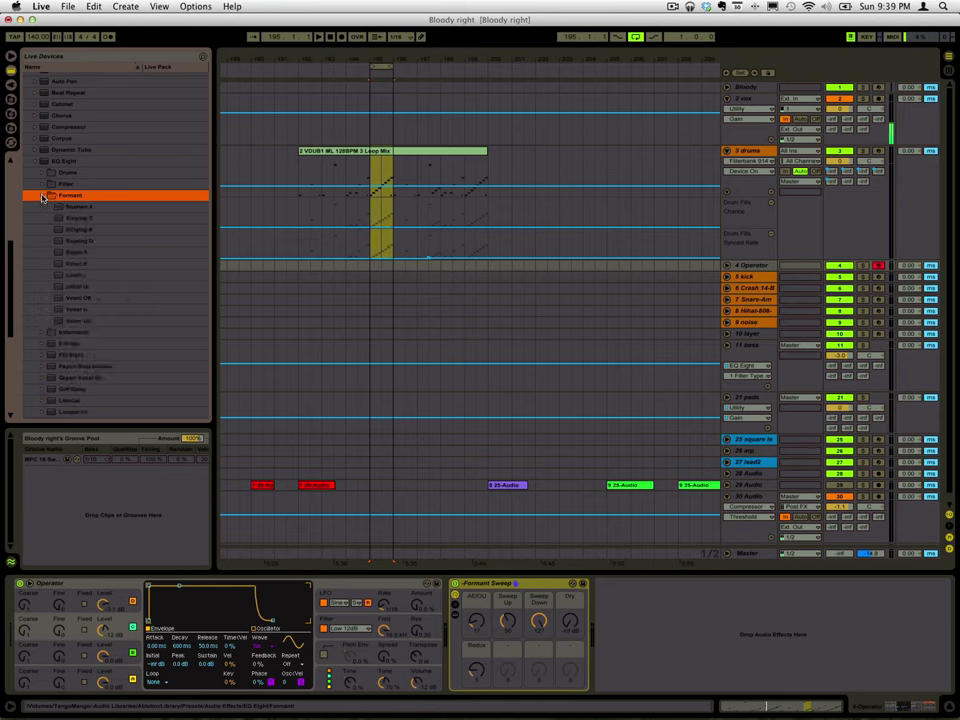
- Expand the Formant Sweep rack and its nested Vocal A rack down to the EQ Eight inside Vocal A up
left_click(456, 605)
left_click(456, 614)
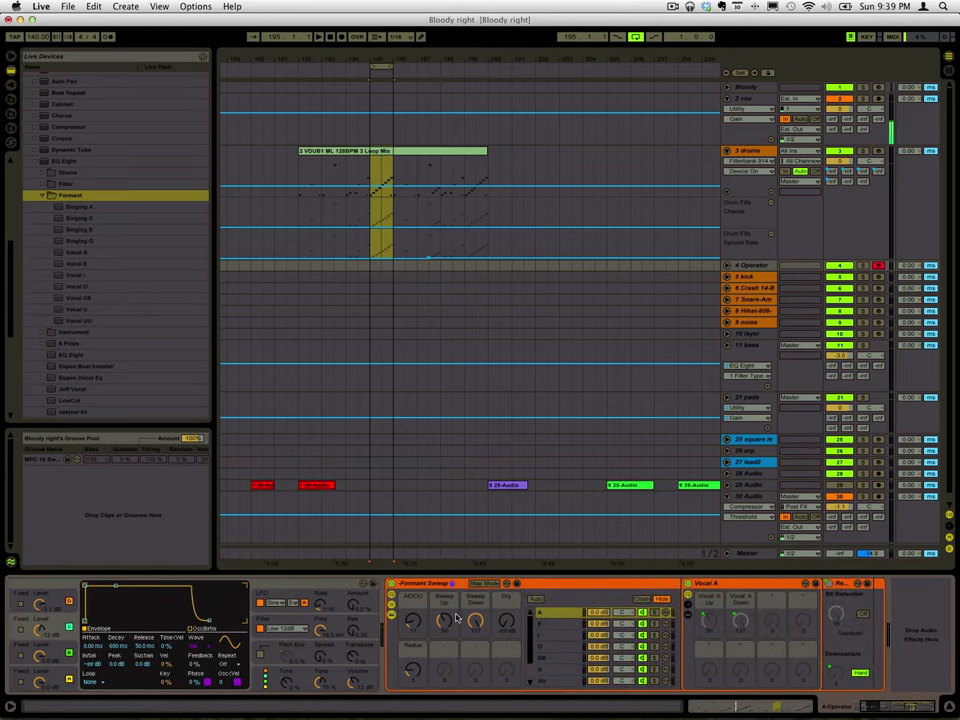
left_click(688, 614)
left_click(688, 618)
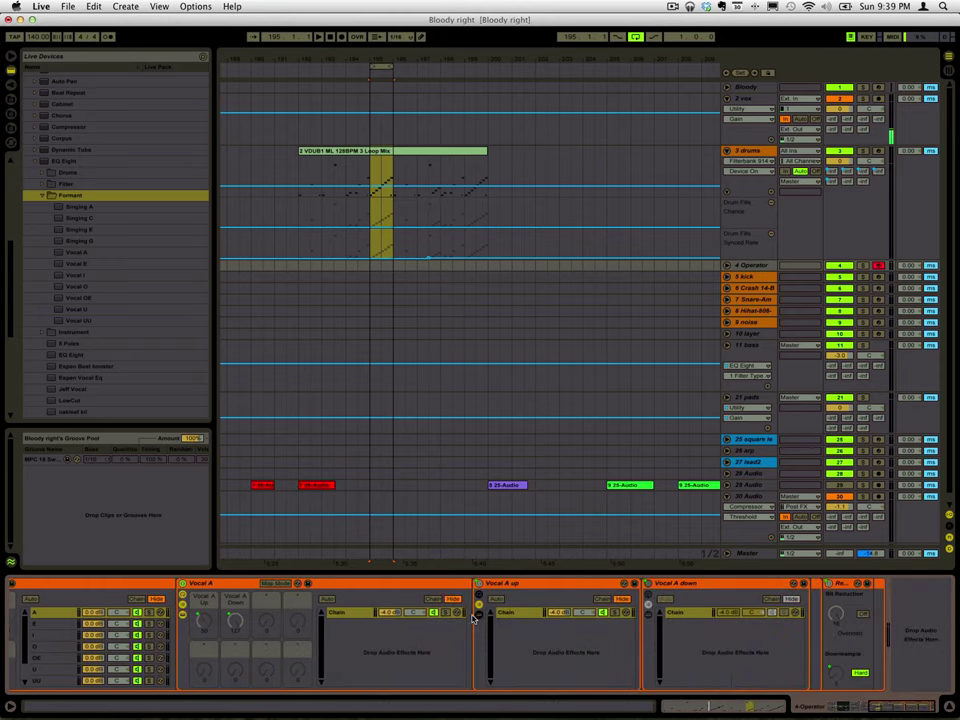
left_click(531, 613)
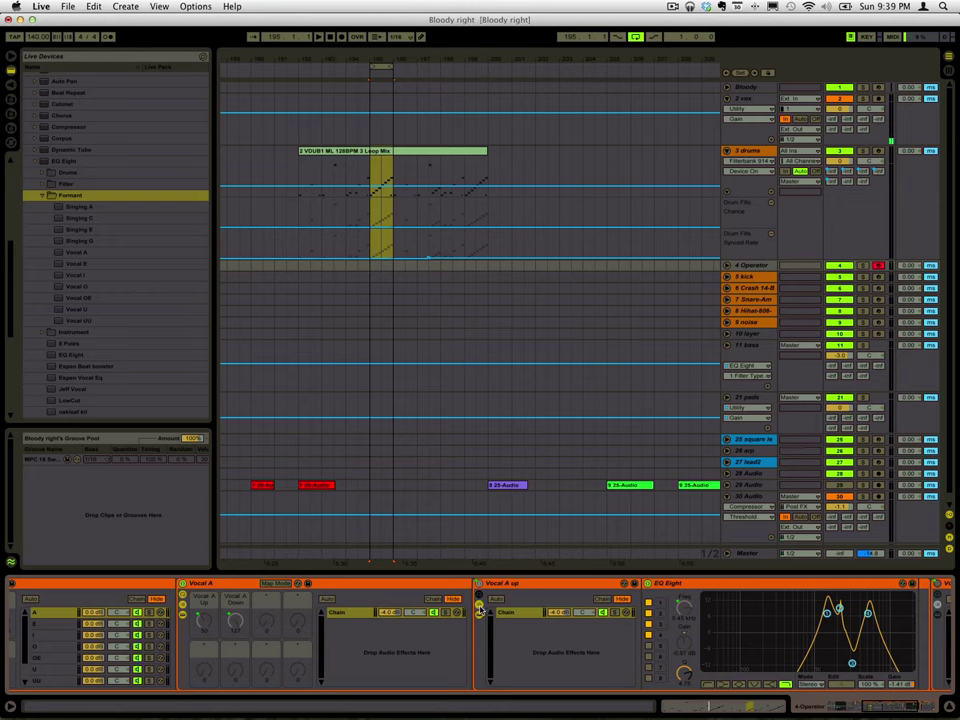
- Hide the Vocal A rack's chain list and examine its macro mappings
left_click(219, 598)
left_click(183, 607)
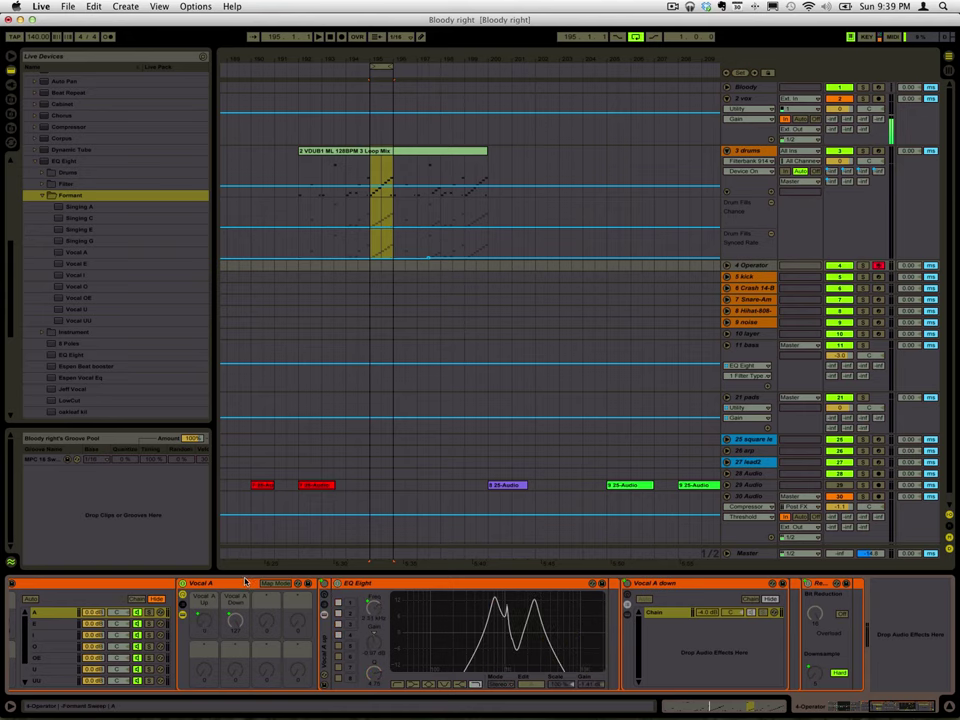
left_click(274, 584)
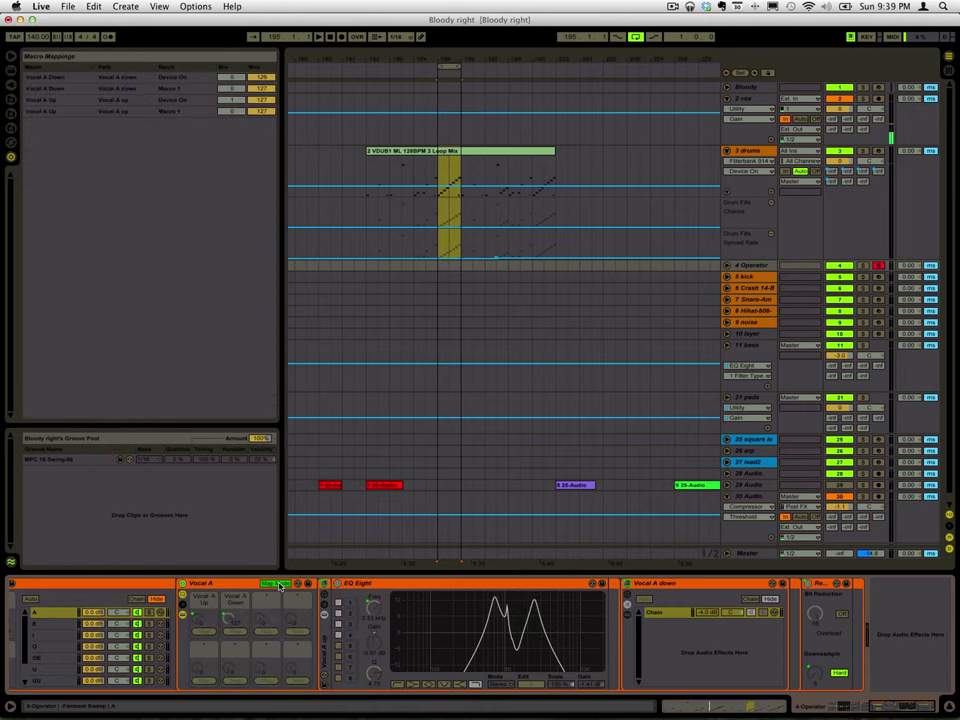
left_click(280, 584)
- Show the Vocal A up rack's macros and chain list, and examine how its macro is mapped to the EQ Eight
left_click(324, 614)
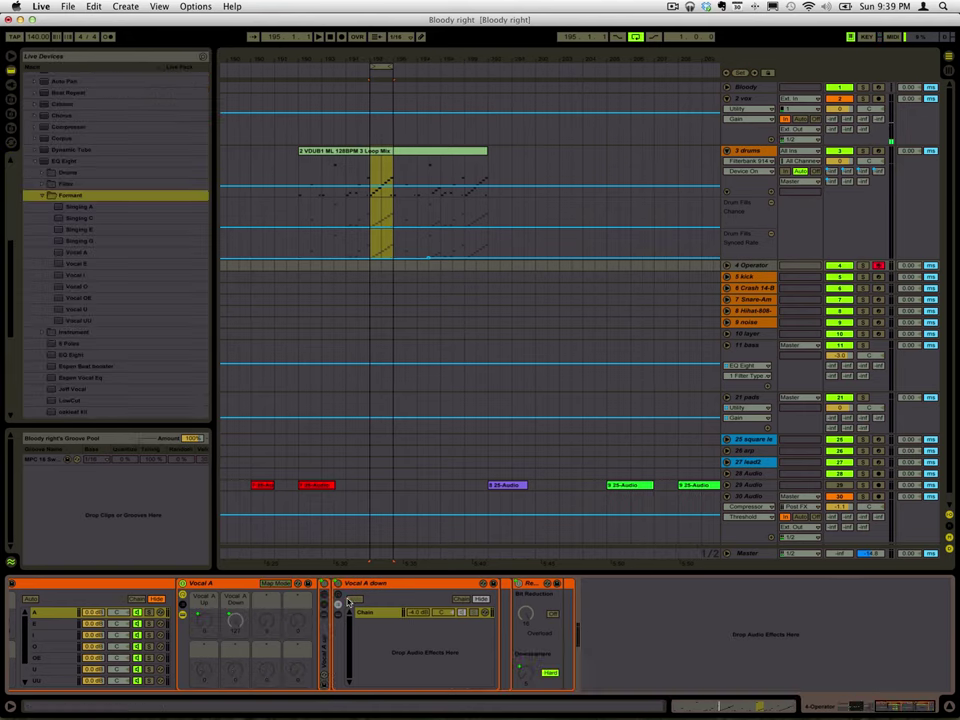
double_click(325, 605)
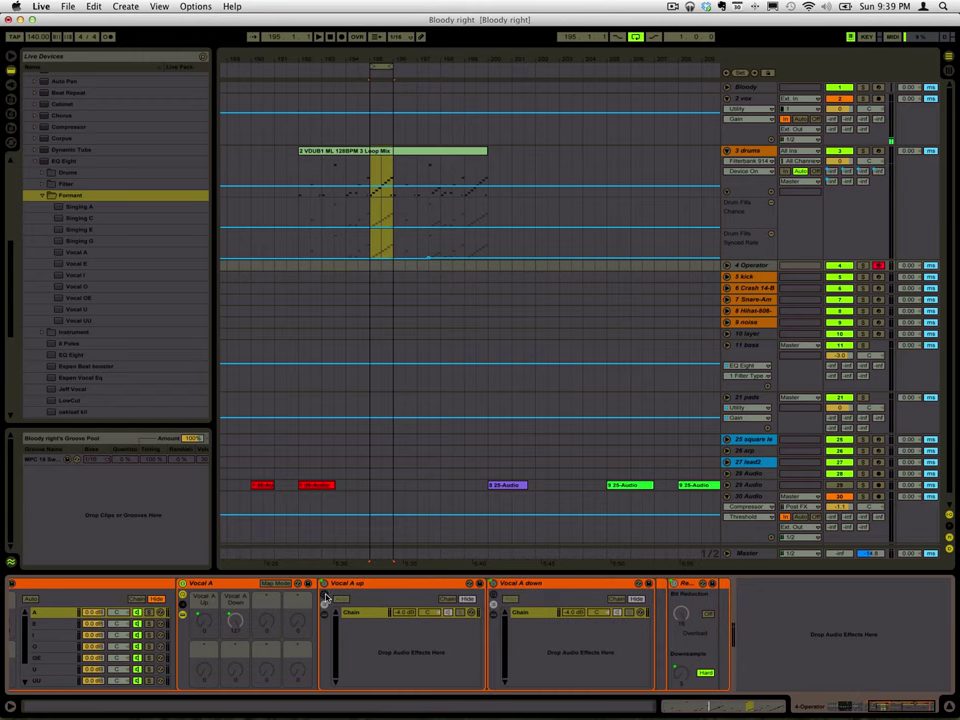
key("ctrl+z")
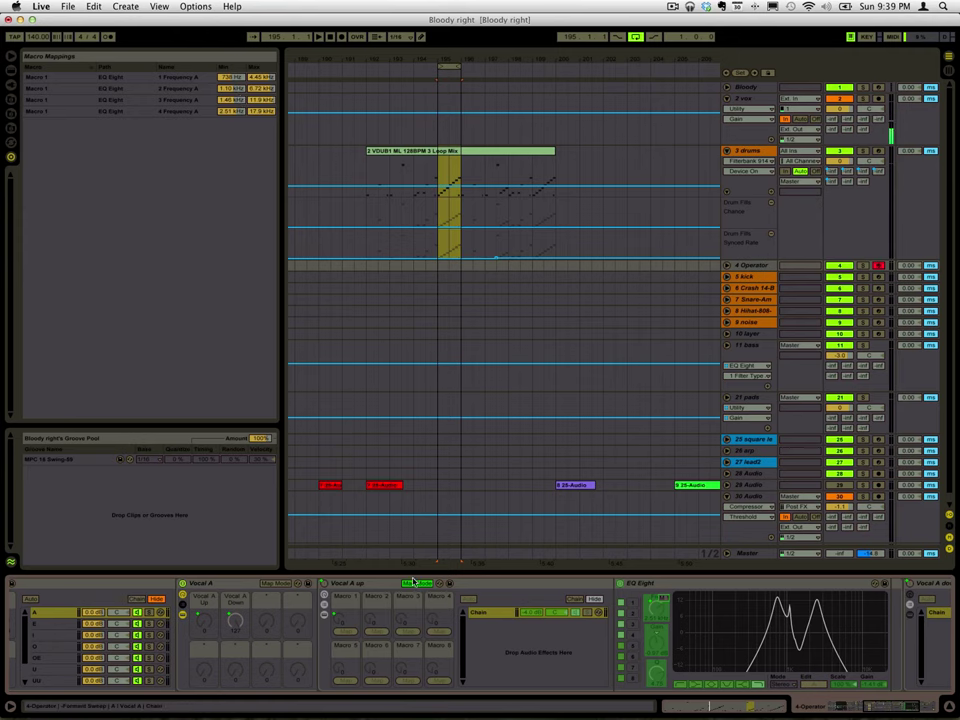
left_click(377, 613)
left_click(408, 585)
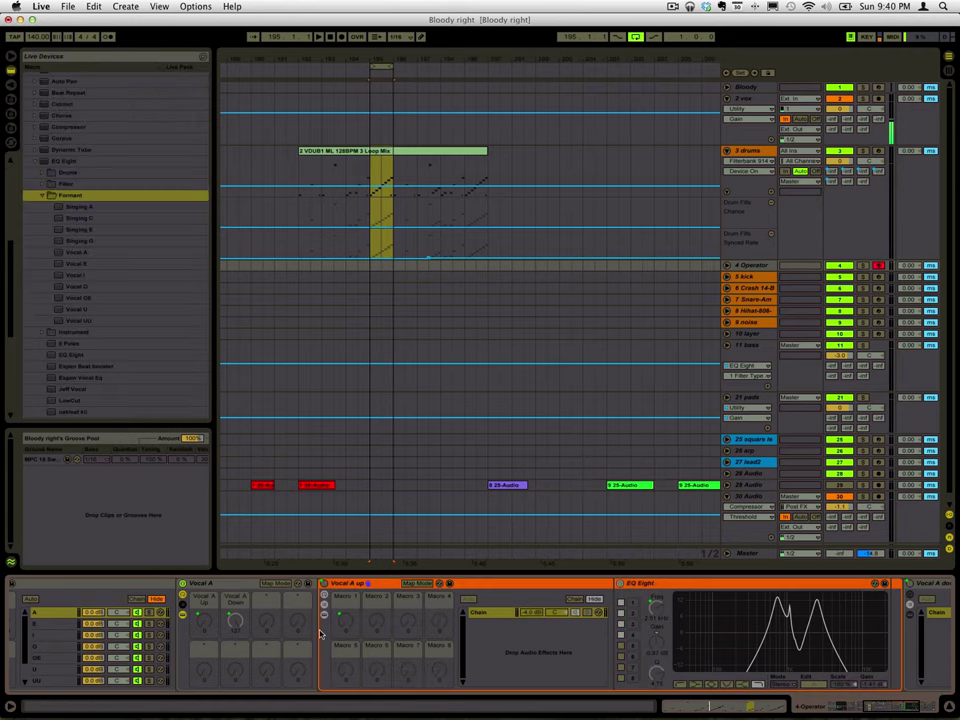
- Hide the devices of Vocal A up and Vocal A, and collapse the Vocal A rack's macro view
left_click(322, 614)
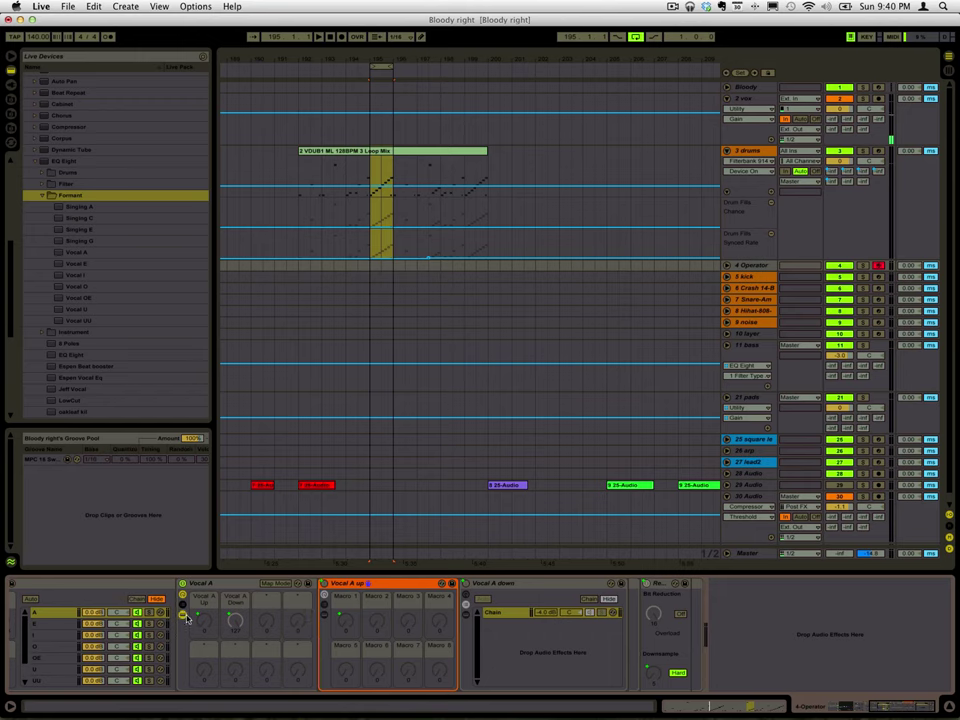
left_click(184, 615)
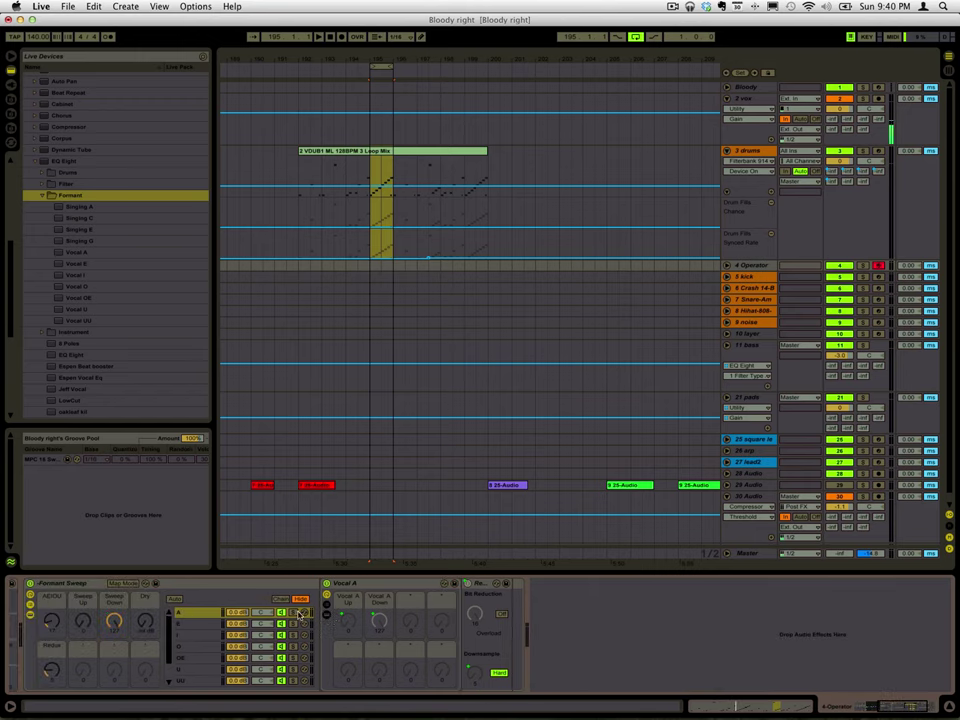
scroll(249, 616, "left", 2)
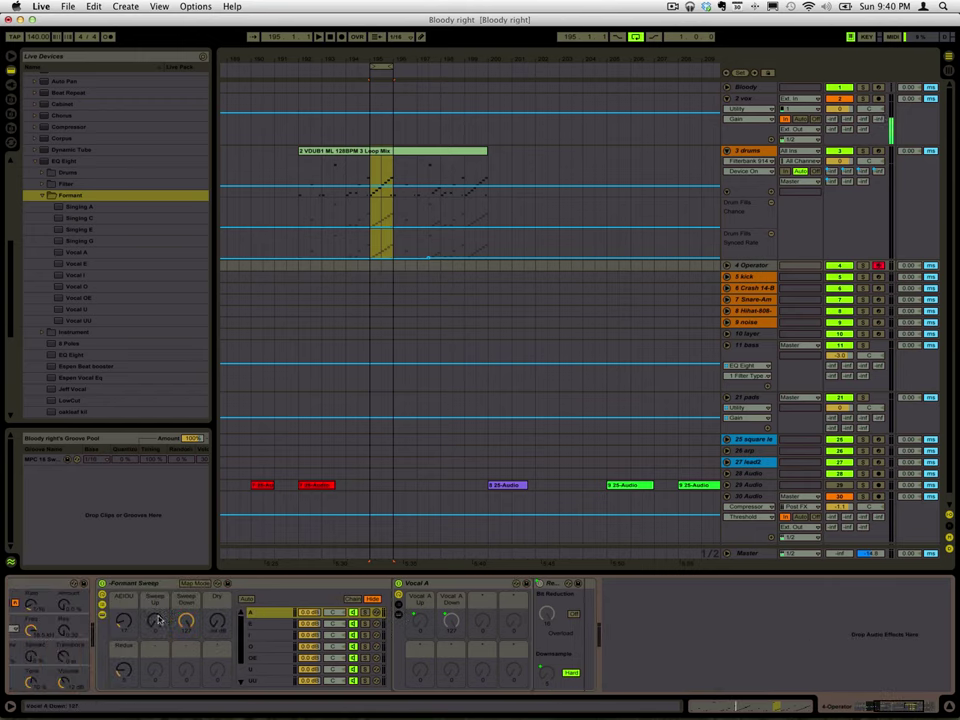
left_click(398, 595)
- Go through the E, I and O chains of the Formant Sweep rack
left_click(269, 626)
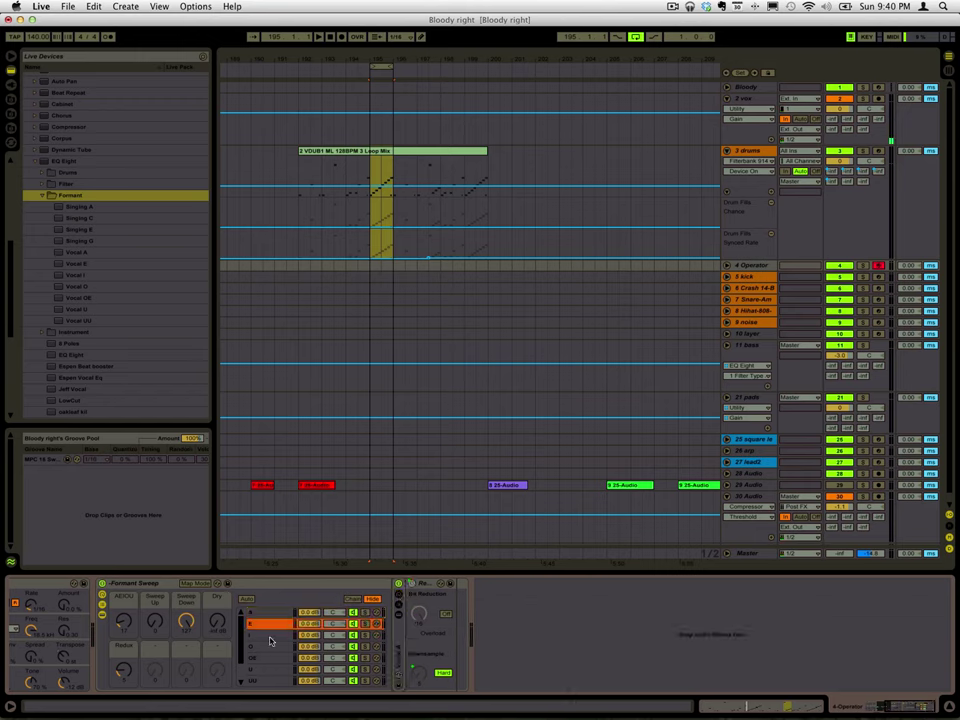
left_click(269, 636)
left_click(269, 648)
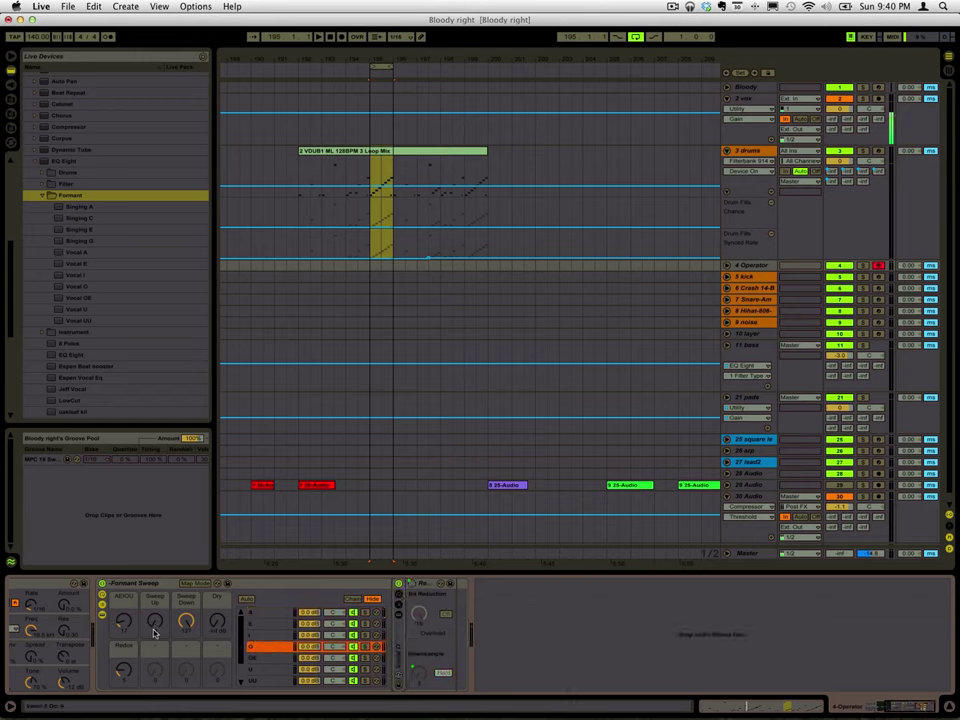
- Audition the vowel formants by sweeping the Formant Sweep rack's AEIOU macro, and return it to 0
left_click(200, 611)
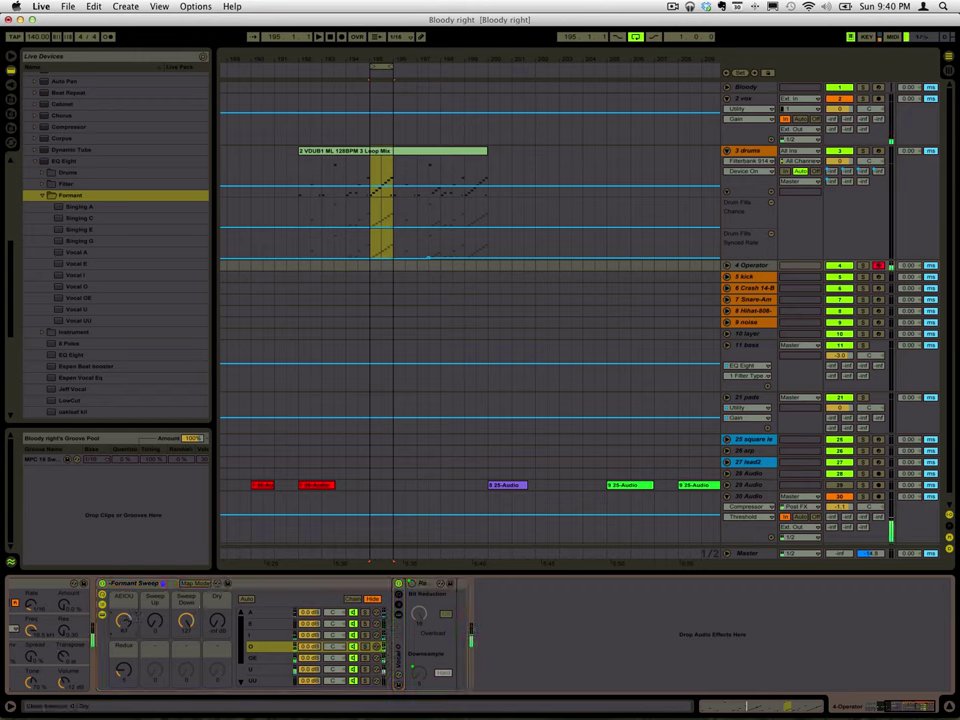
left_click_drag(123, 621, 123, 708)
left_click_drag(123, 621, 123, 672)
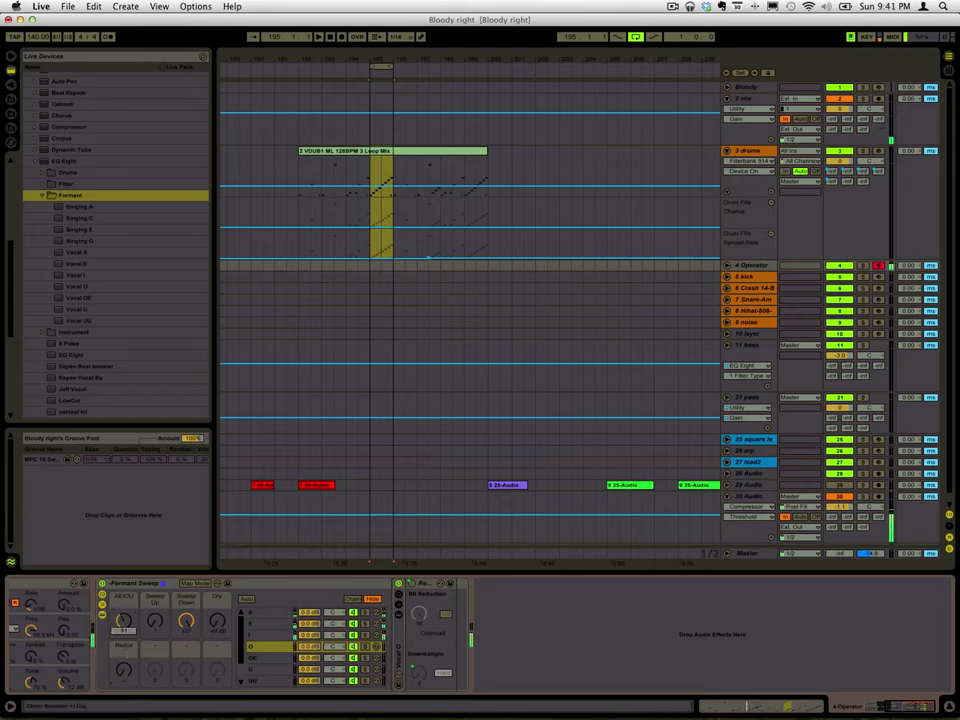
left_click_drag(124, 620, 121, 660)
key("super+k")
scroll(153, 646, "left", 3)
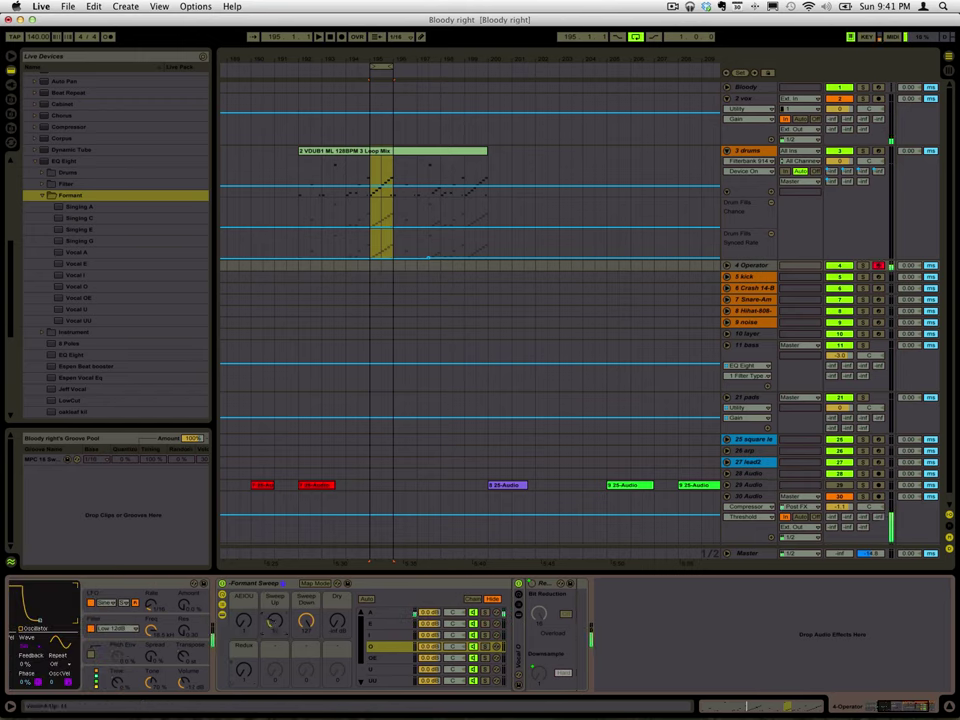
left_click(222, 583)
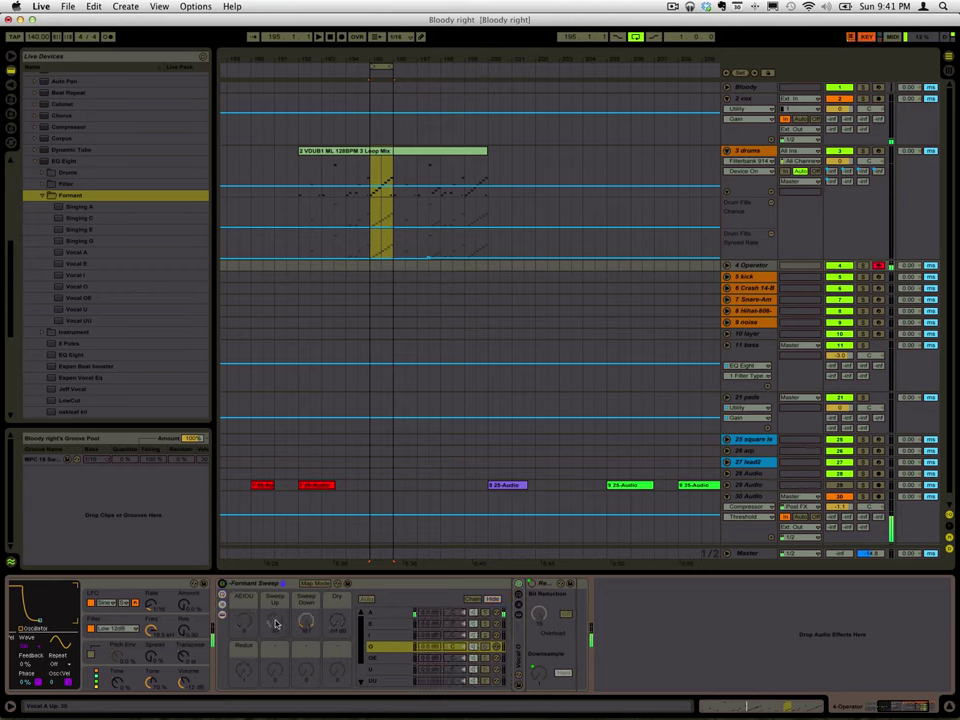
key("0")
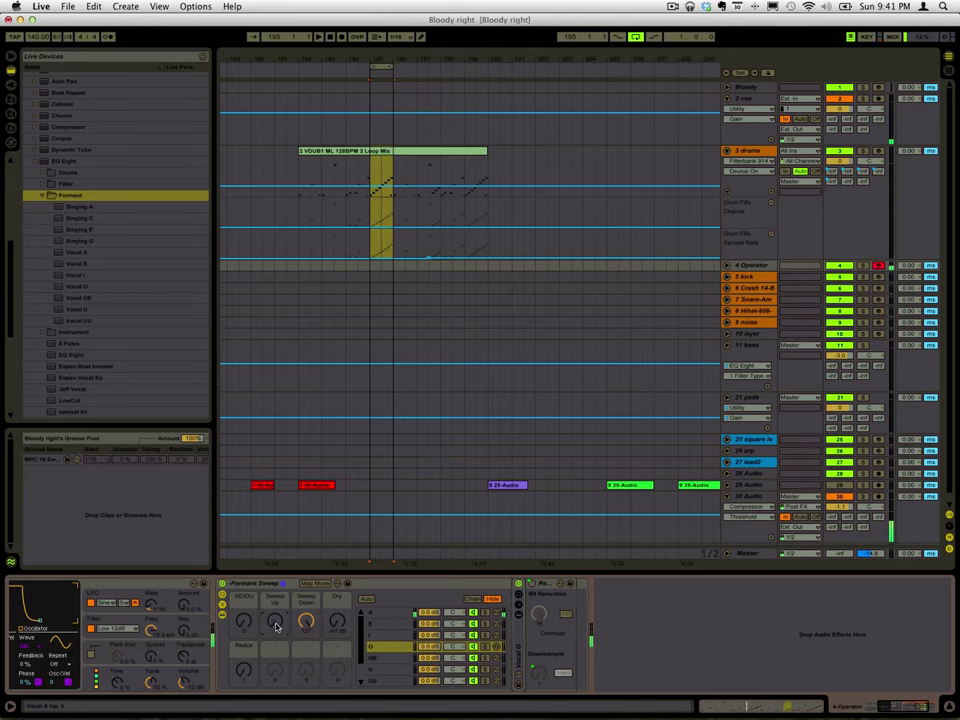
- Audition the Formant Sweep rack's Sweep Up and AEIOU macros, finishing with both at 0
left_click_drag(276, 624, 276, 672)
key("x")
key("z")
key("super+k")
mouse_move(245, 628)
left_mouse_down()
mouse_move(245, 565)
mouse_move(245, 640)
left_mouse_up()
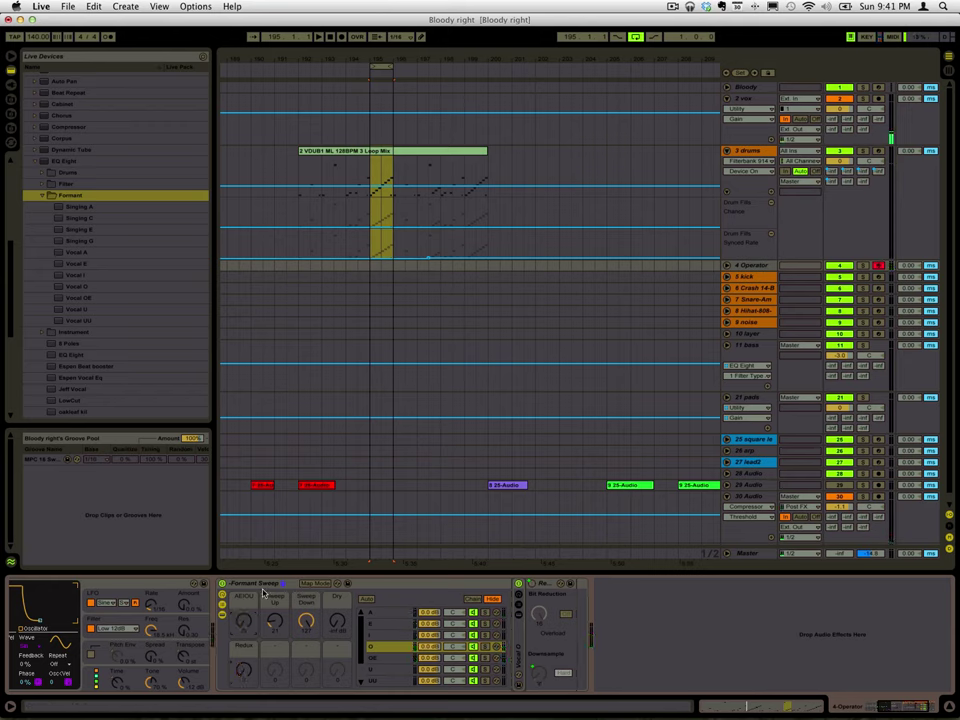
left_click(245, 630)
left_click_drag(245, 630, 245, 611)
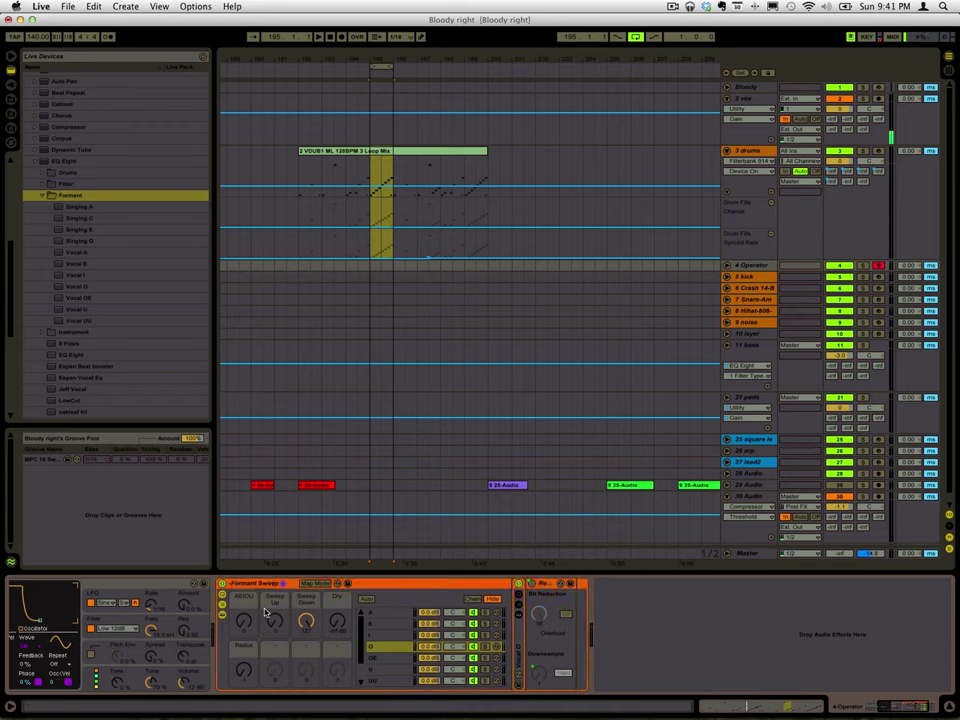
- Hide the Formant Sweep rack's devices and chain list, leaving only its macros showing
left_click(222, 614)
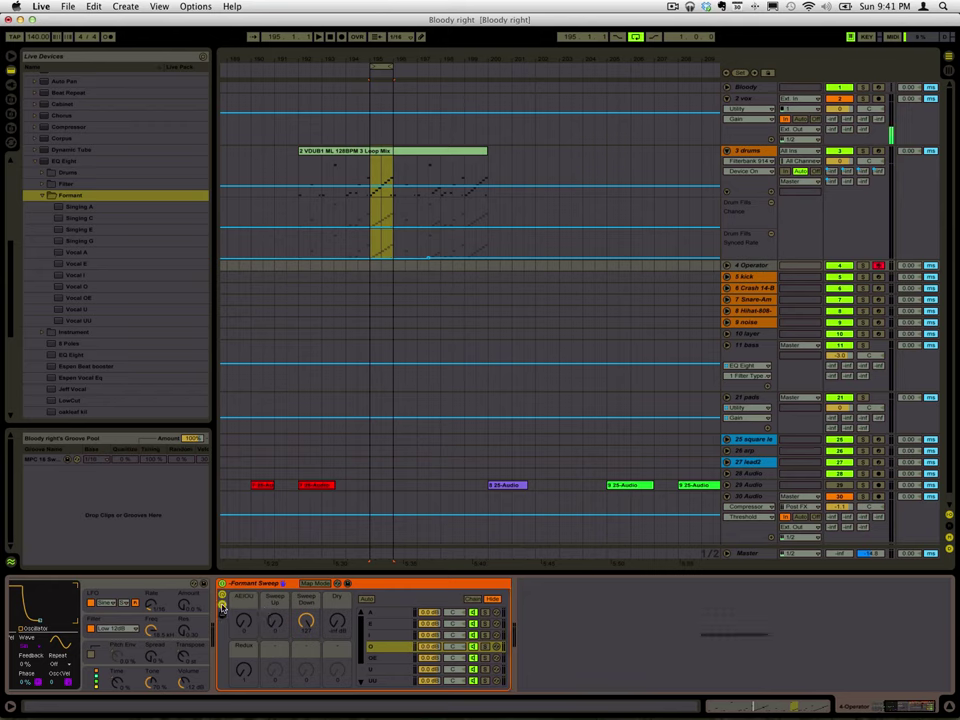
left_click(222, 604)
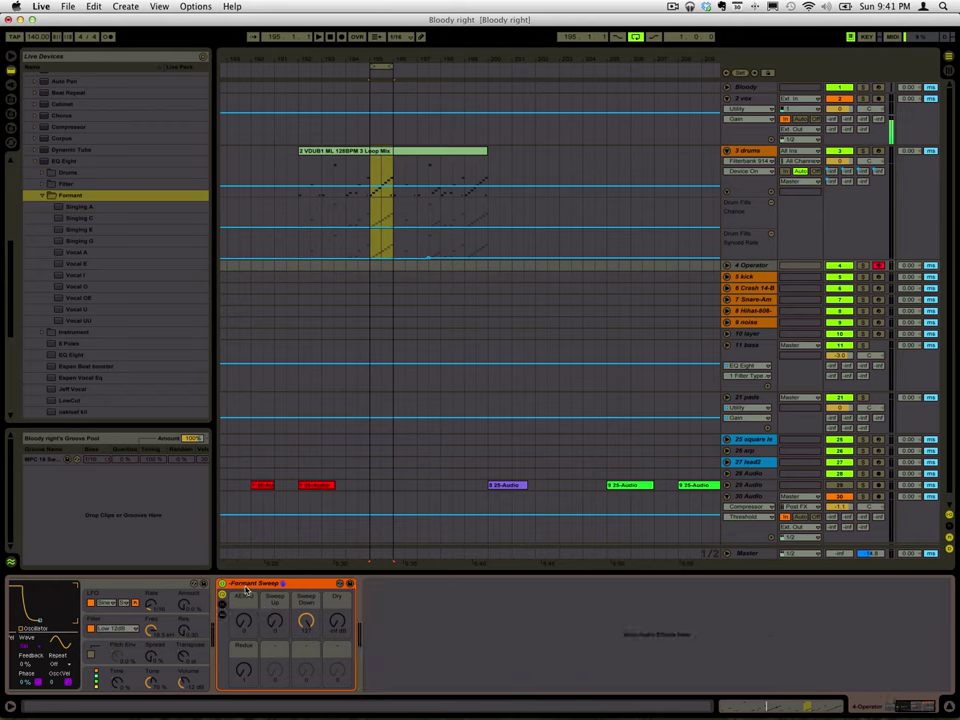